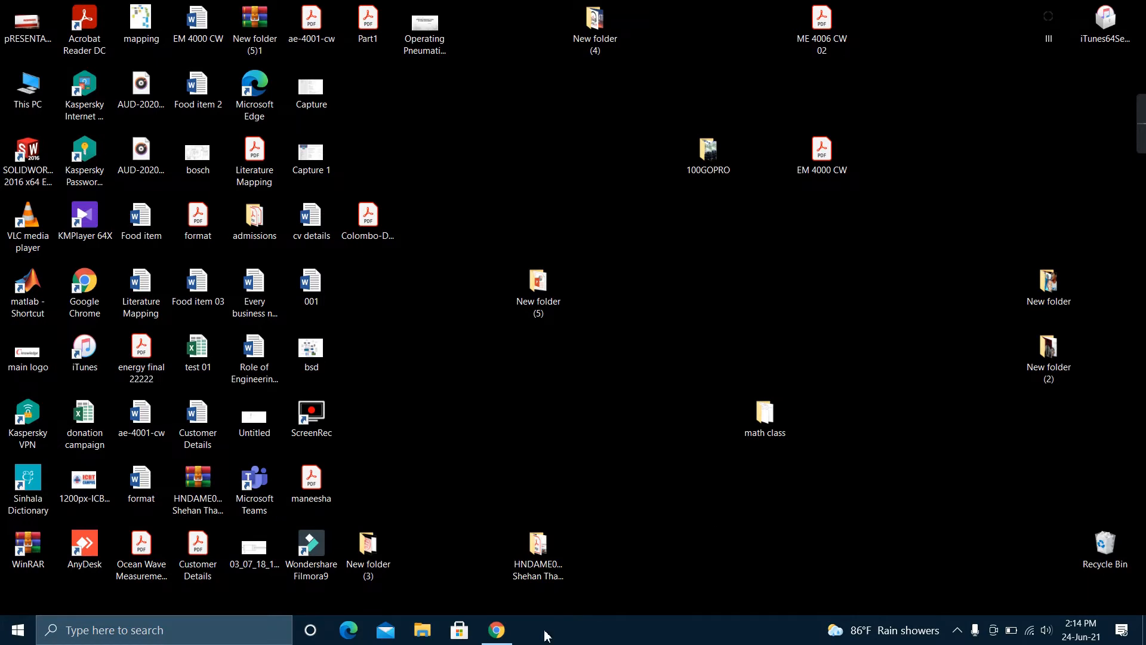
Switch to the Chrome browser and open the CV template selection from the CV-Template home page.
click(497, 632)
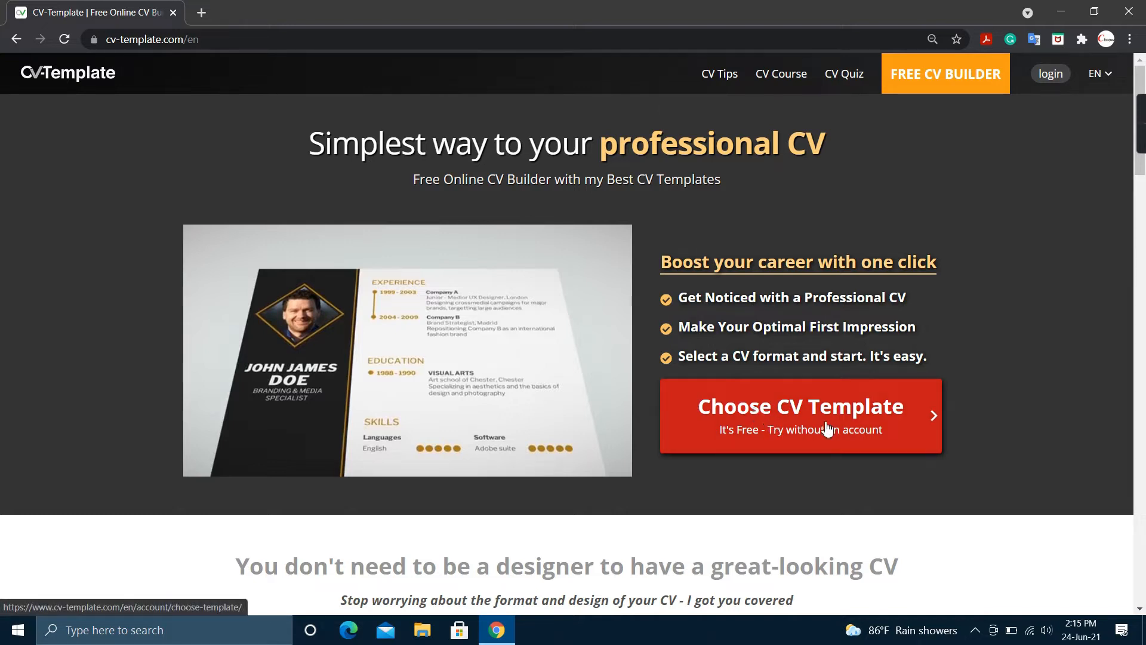
click(913, 425)
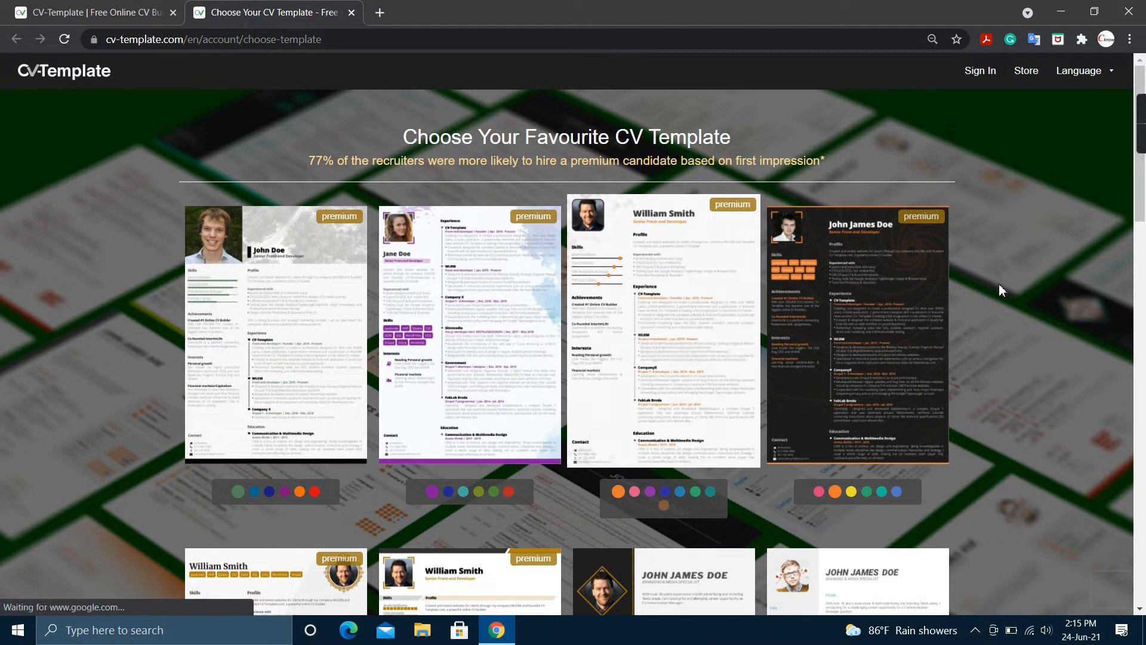
Preview the free template with the dark sidebar and diamond-shaped photo in green, and open it in the CV builder.
scroll(999, 287, down, 2)
scroll(998, 285, down, 4)
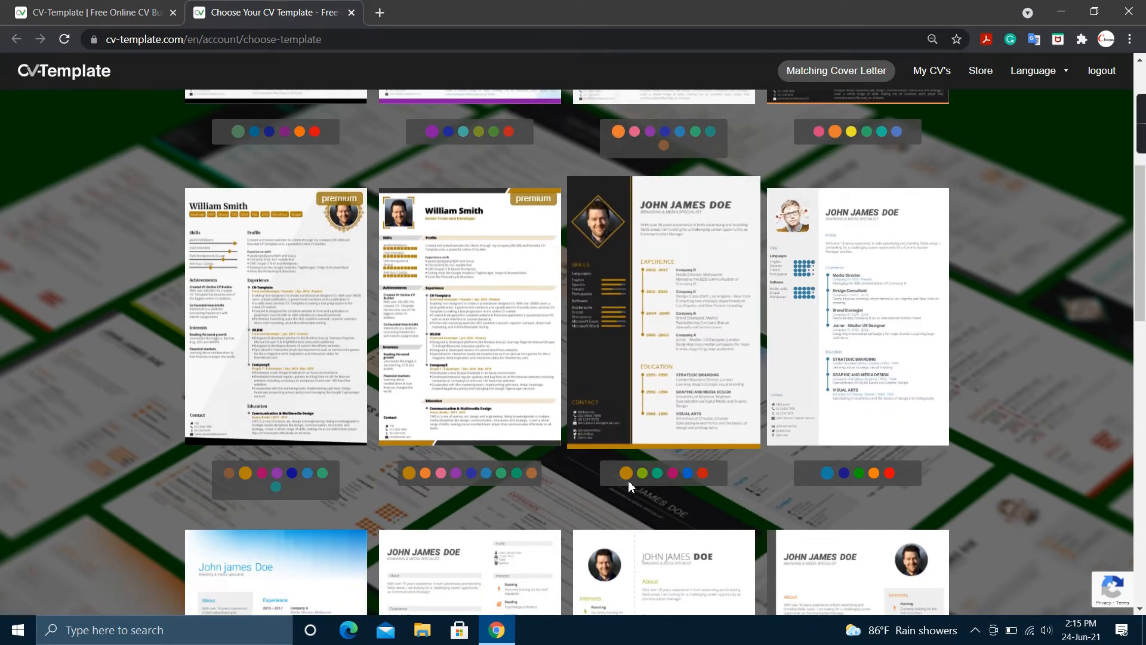
click(666, 471)
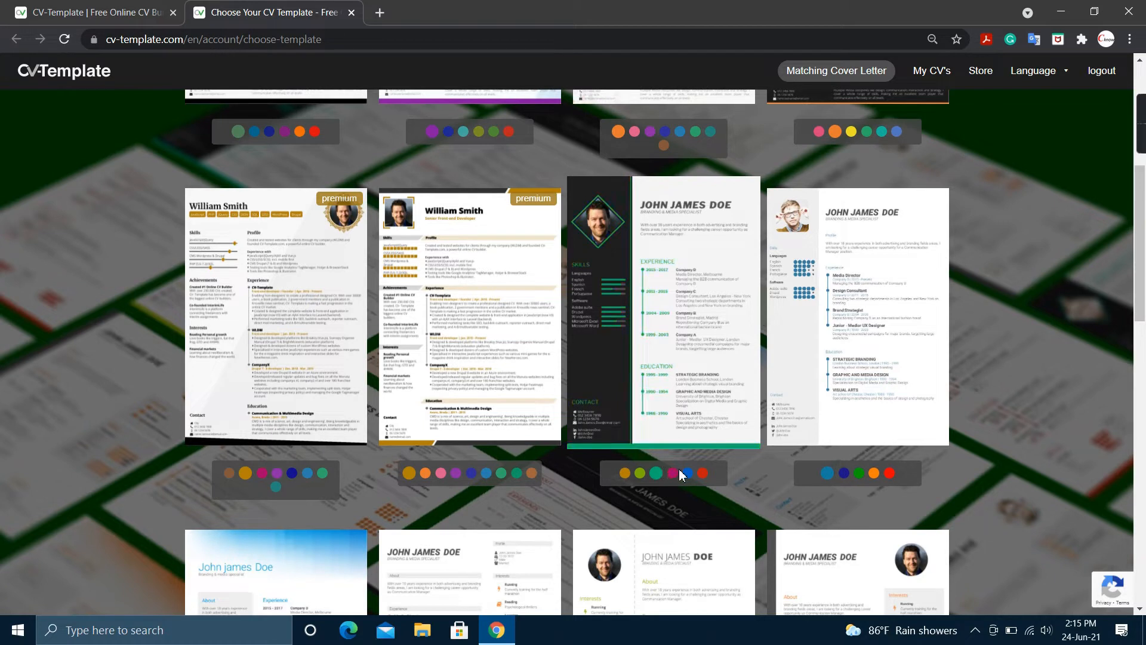
click(687, 330)
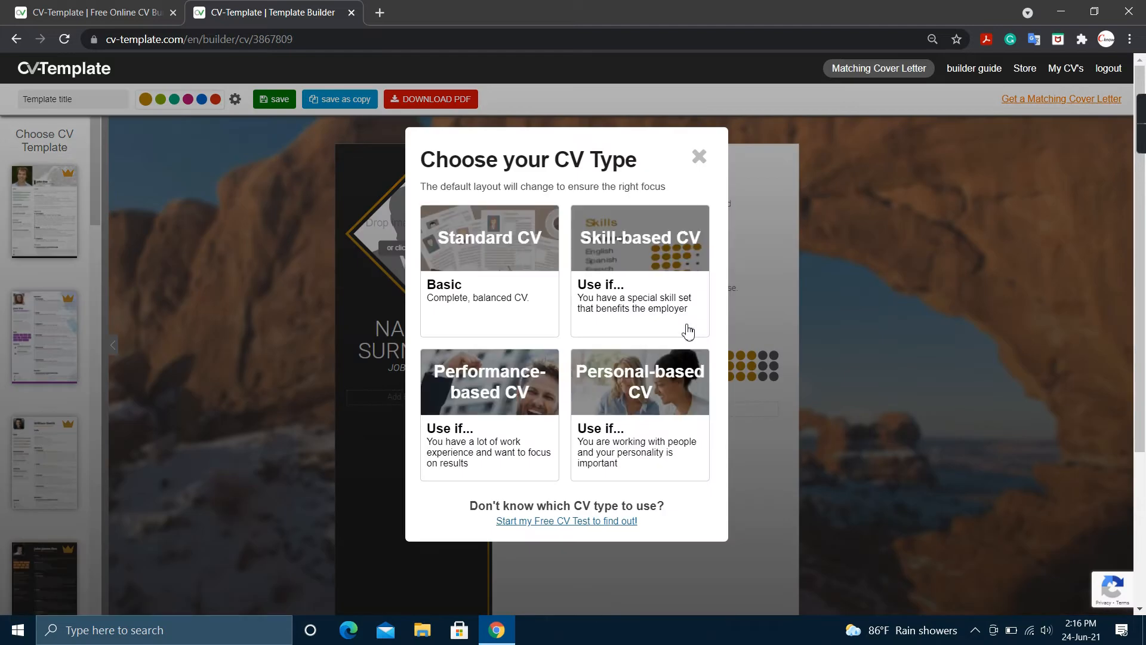
Dismiss the CV type selection and the Quick Basics tutorial to reach the template.
click(639, 225)
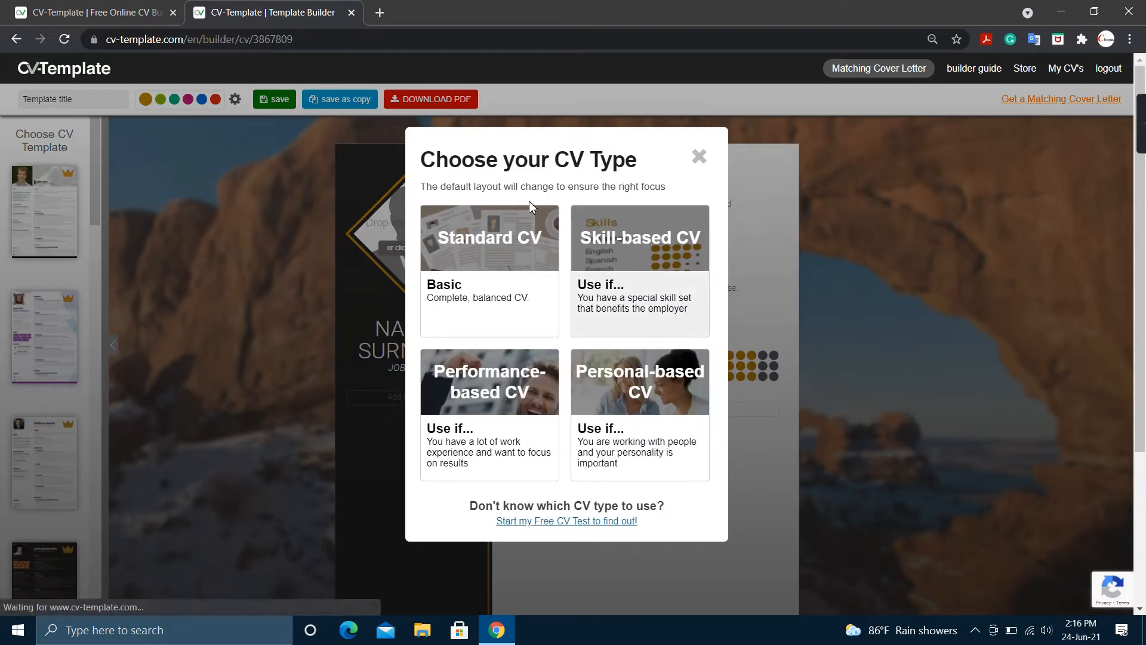
click(700, 157)
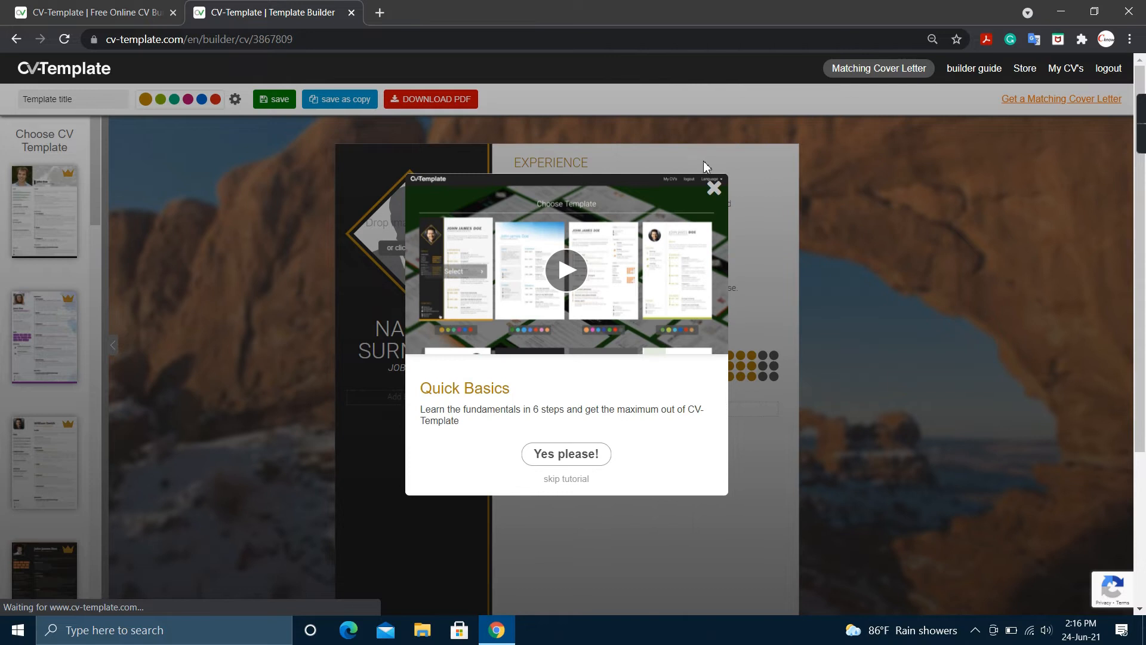
click(719, 189)
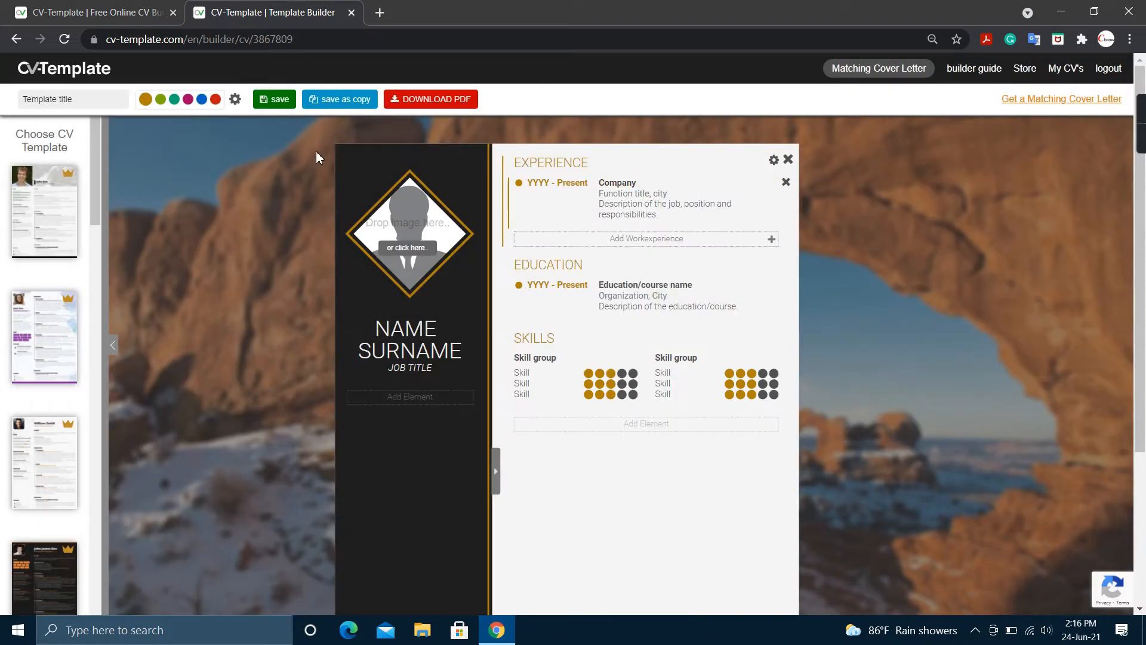
Look through the alternative template designs and replace the name placeholder under the photo with the applicant's first name.
scroll(60, 280, down, 5)
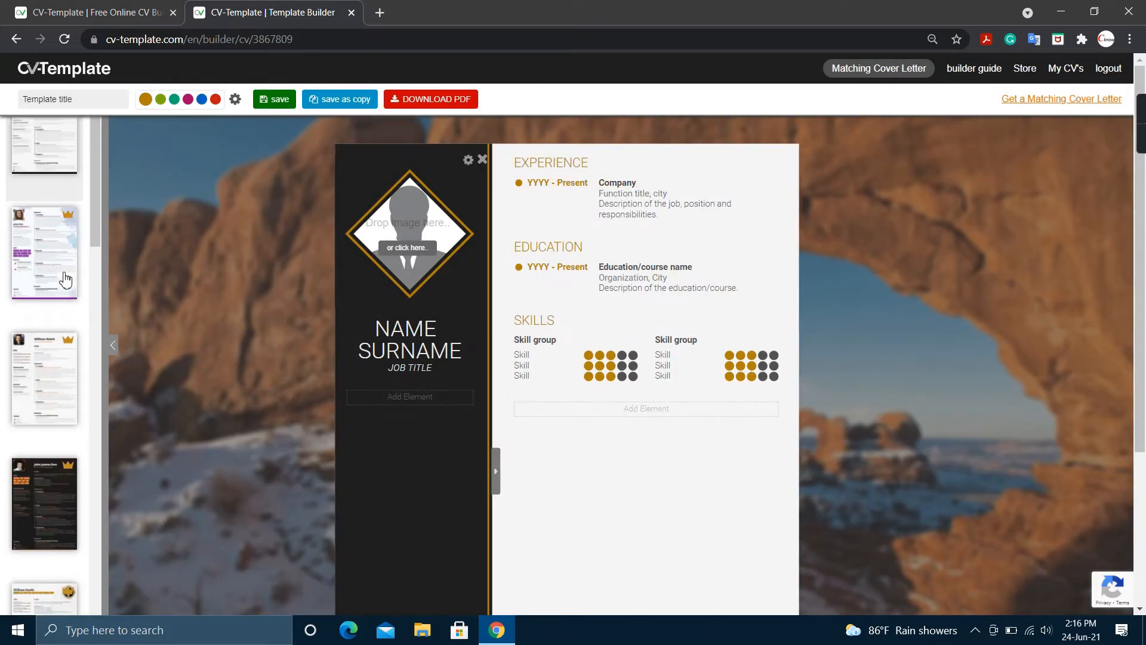
scroll(65, 279, down, 3)
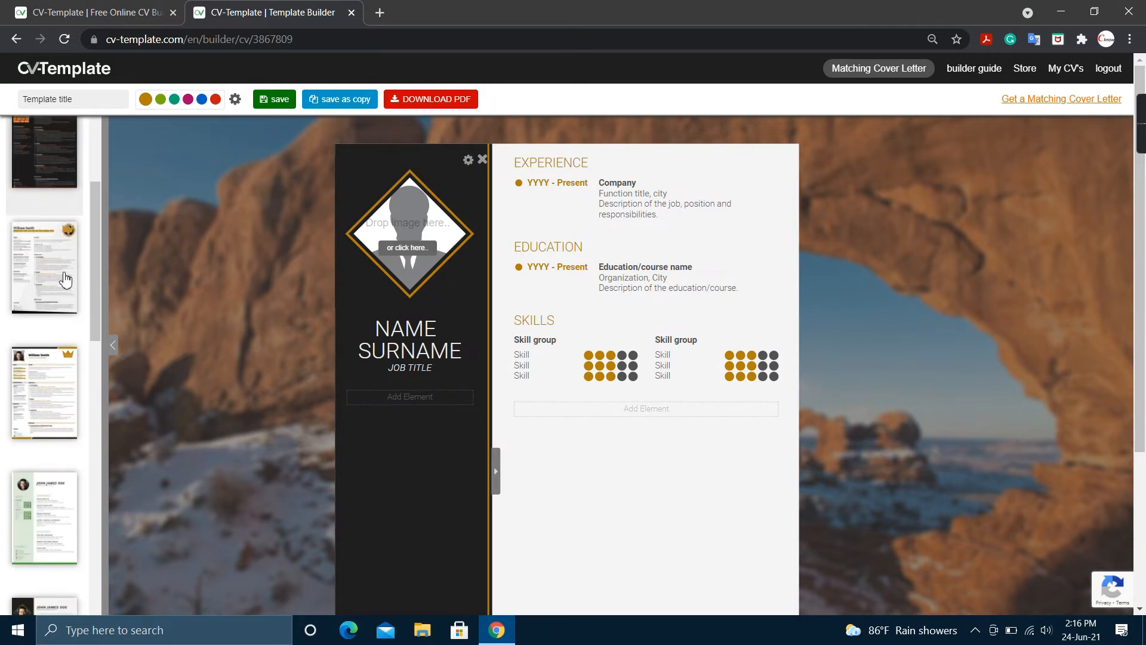
scroll(66, 279, down, 4)
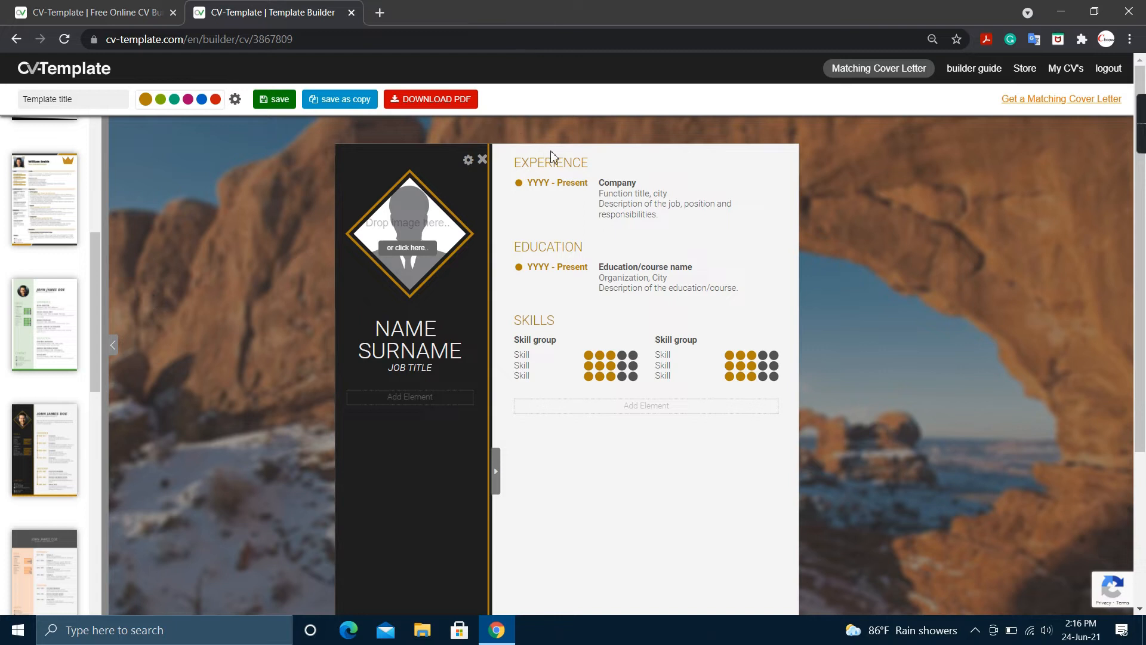
click(689, 189)
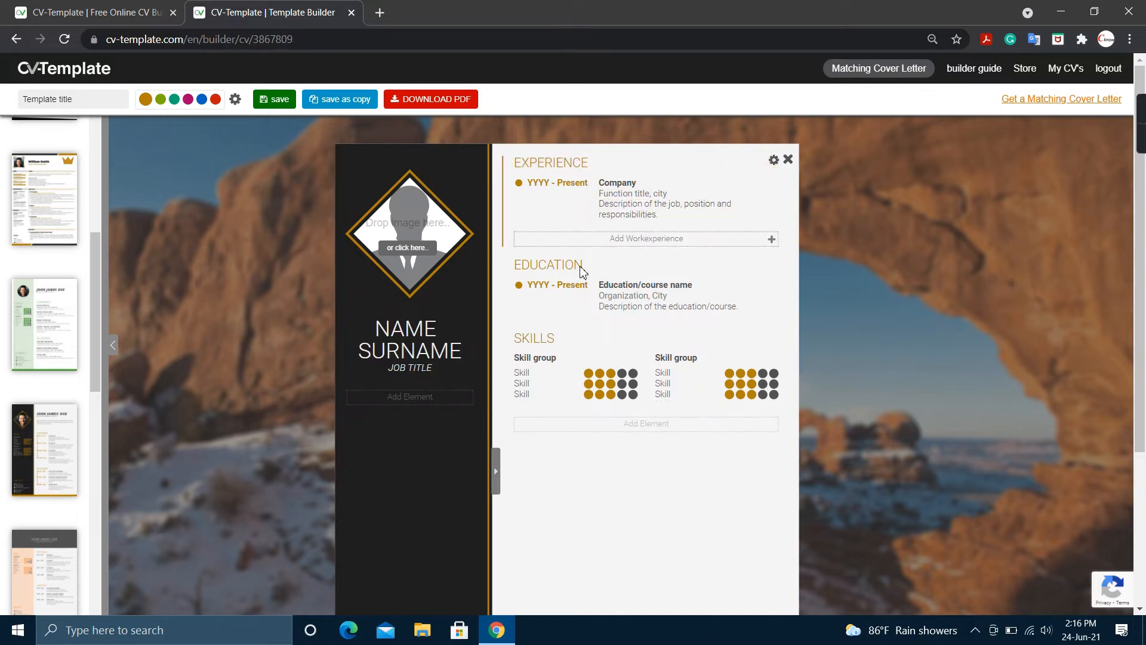
click(409, 338)
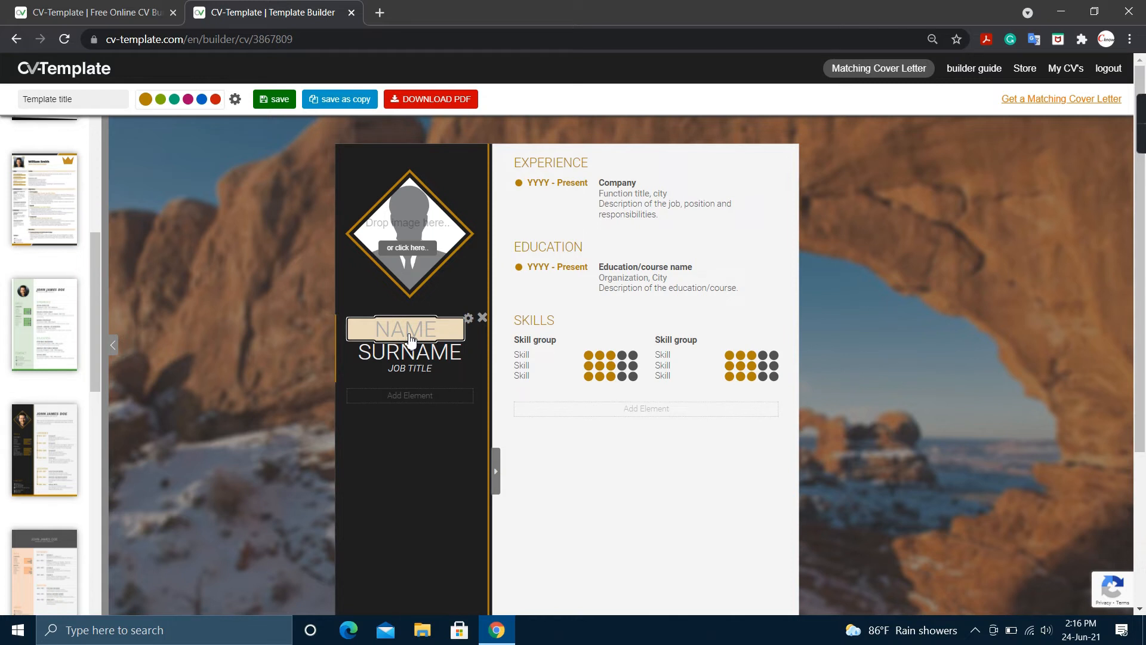
text(JHON)
click(406, 463)
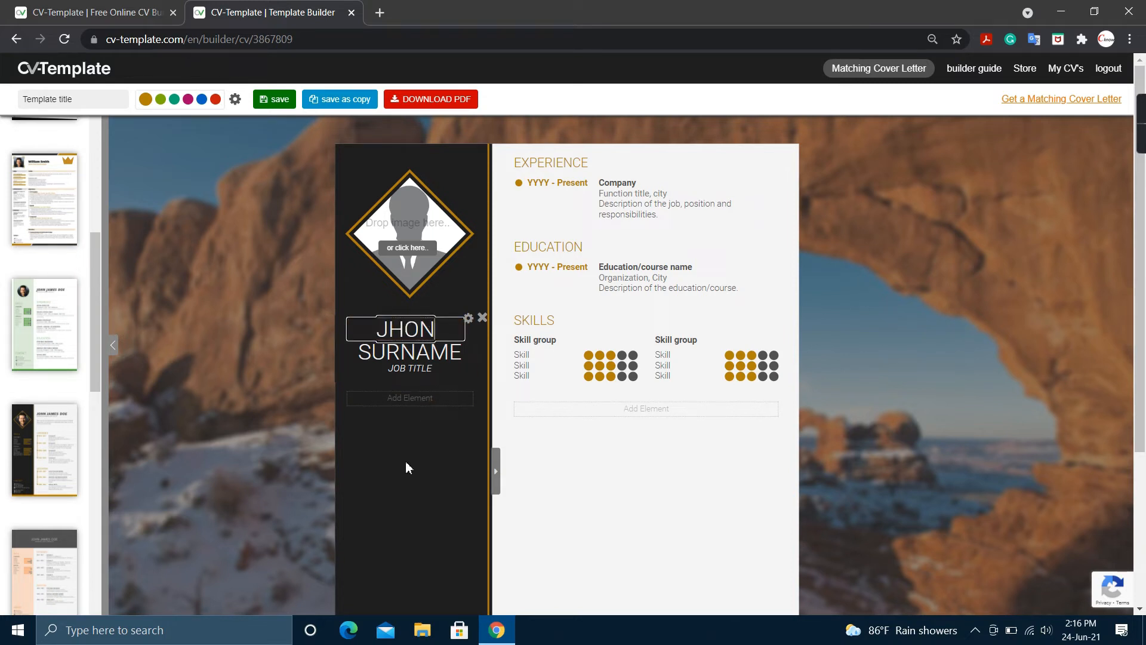
Add an extra contact line below the e-mail line in the Contact section.
scroll(406, 468, down, 4)
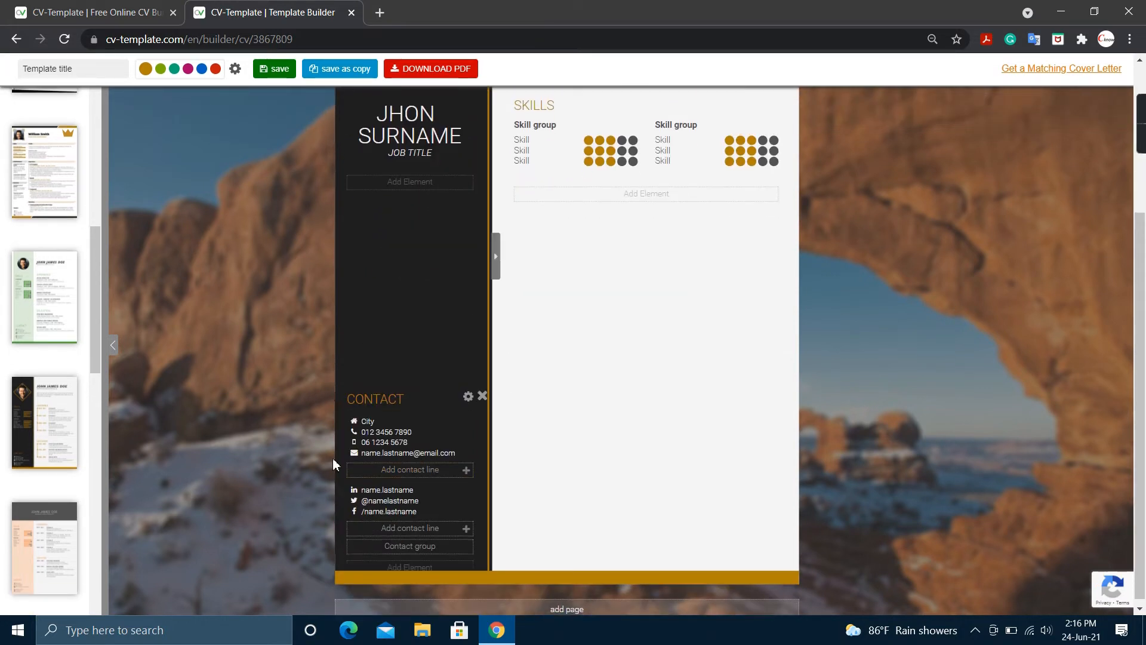
scroll(402, 545, down, 1)
click(404, 408)
click(367, 504)
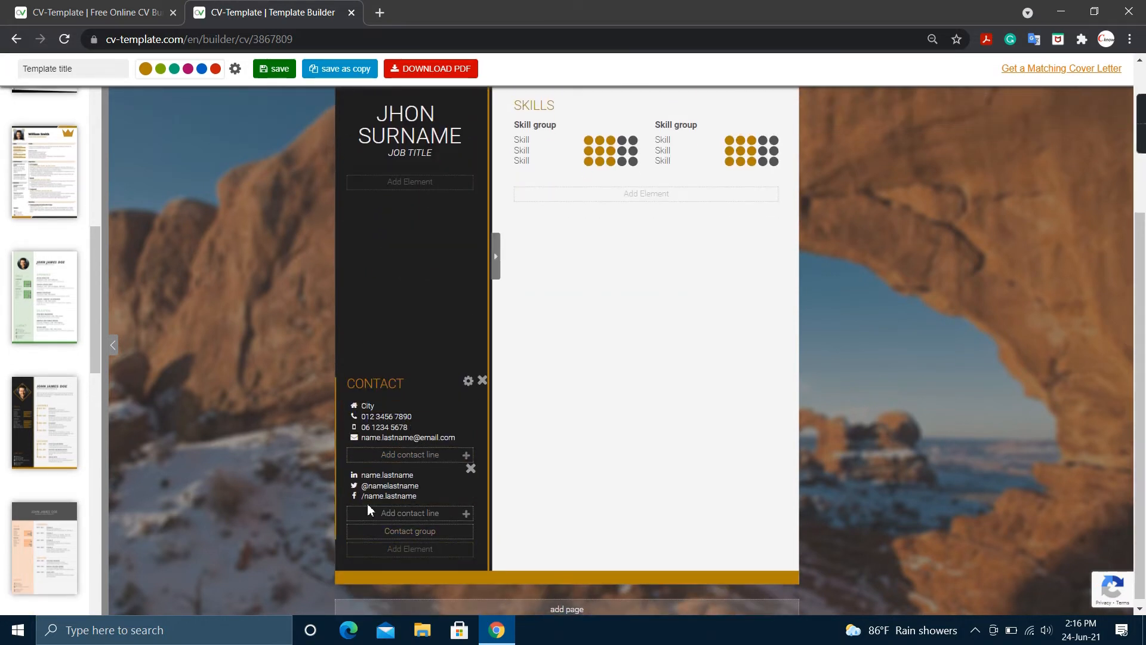
click(437, 467)
click(418, 445)
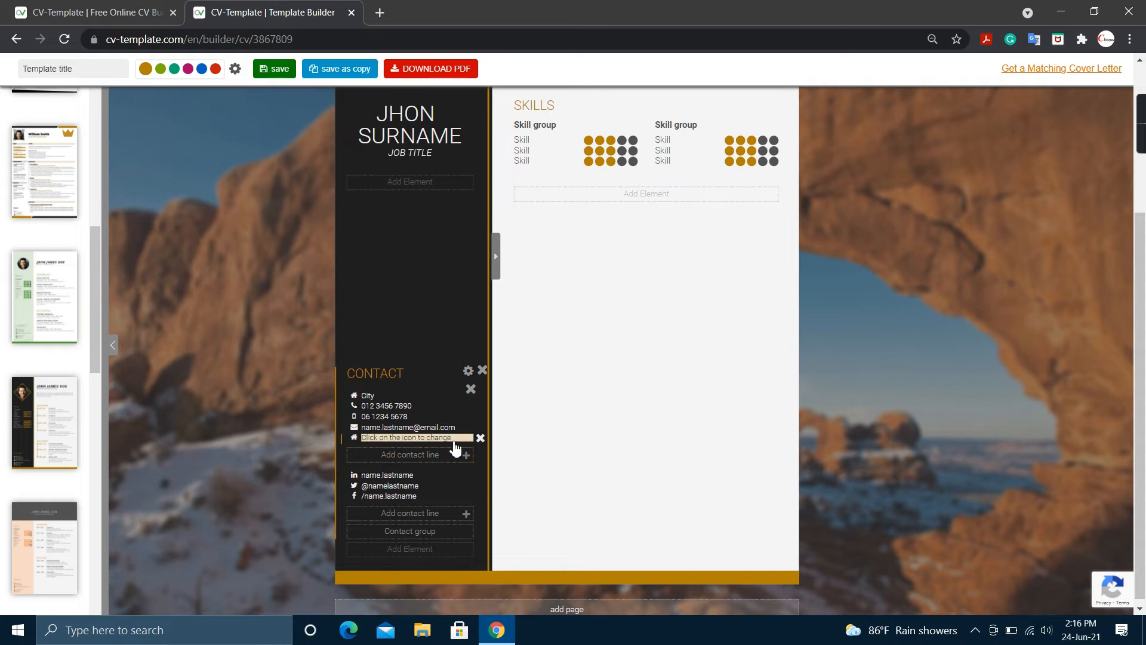
click(516, 438)
Set the company of the first Experience entry to "abc" and add a second work experience entry.
scroll(699, 337, up, 5)
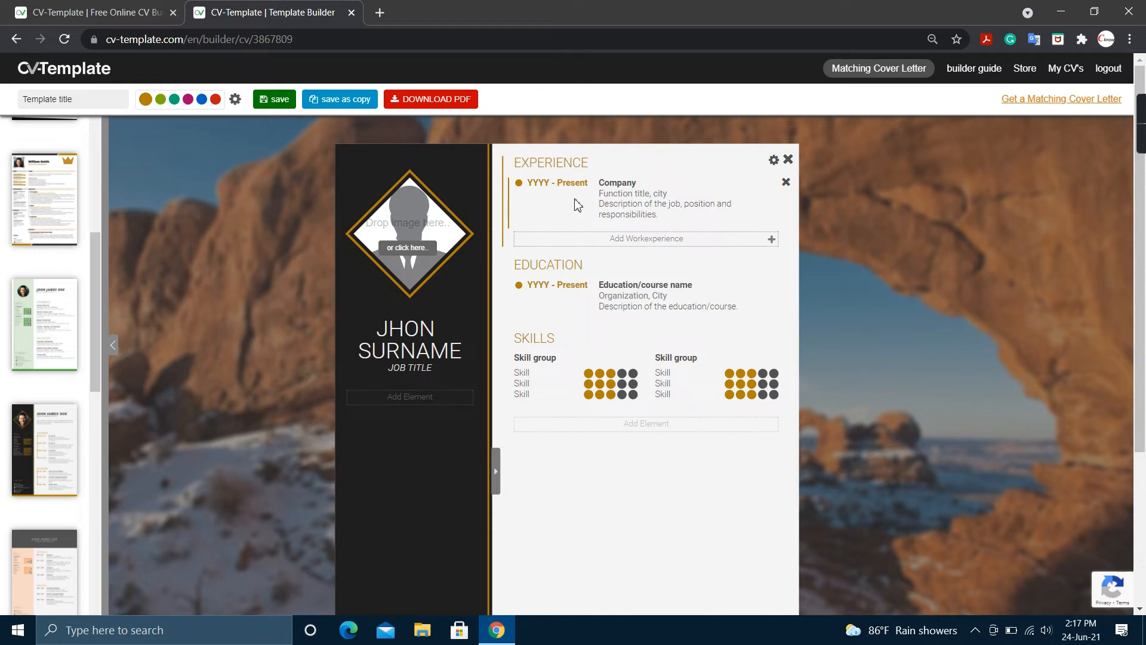
click(624, 188)
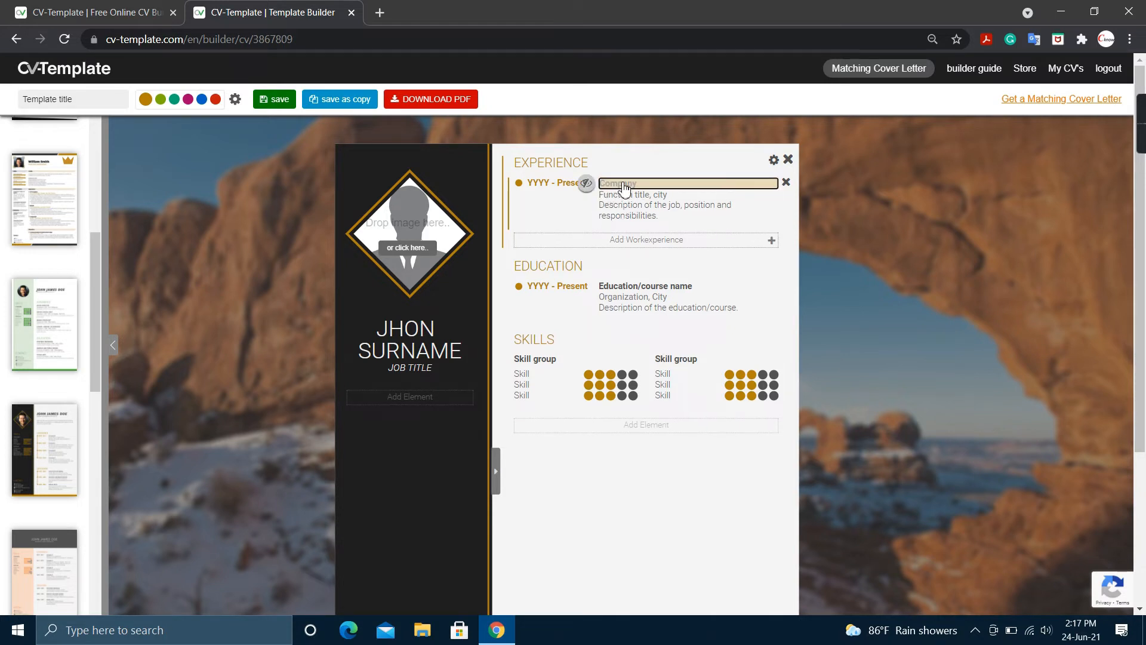
text(ad)
key(BackSpace)
text(bc)
click(574, 216)
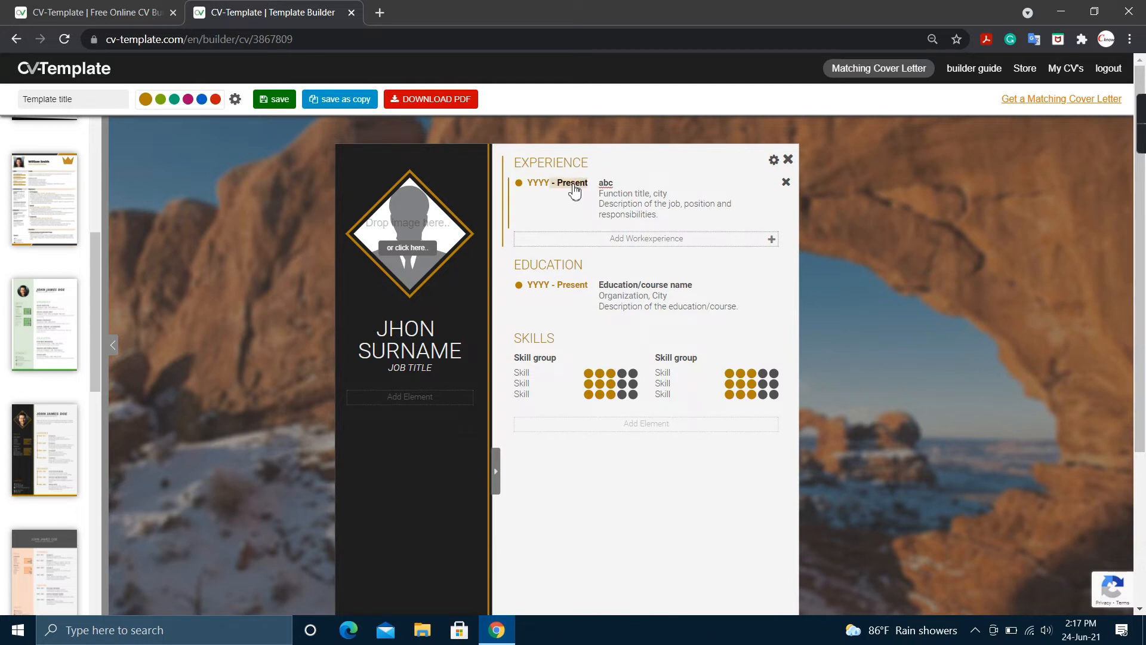
click(674, 241)
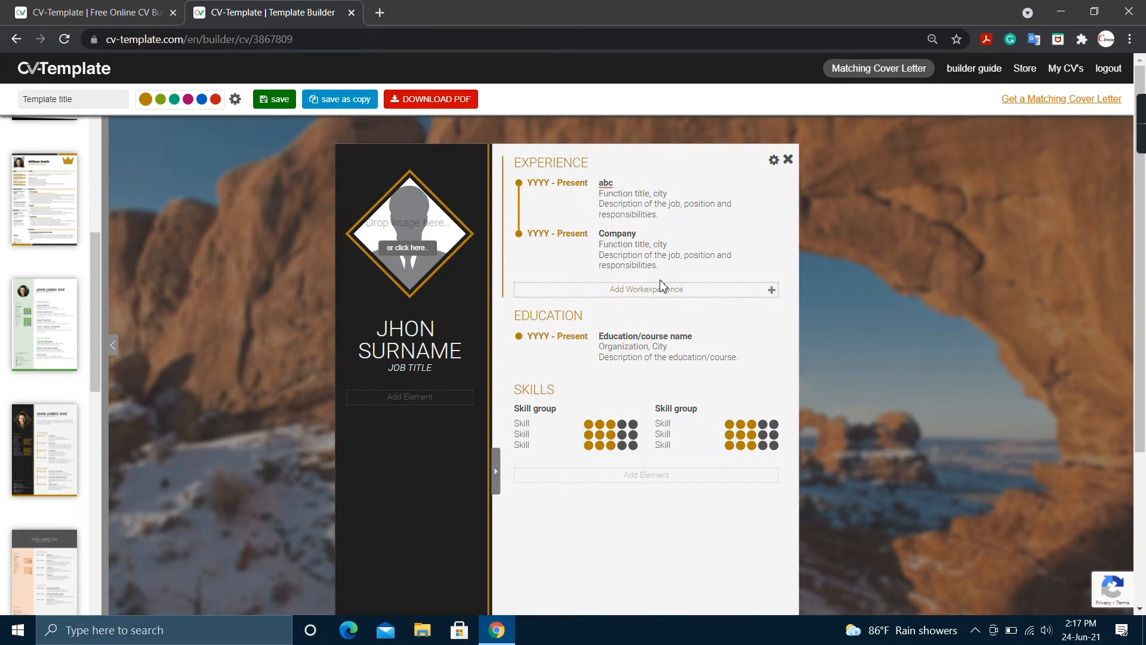
Add a second entry to the Education section and another skill group to the Skills section.
scroll(662, 285, down, 1)
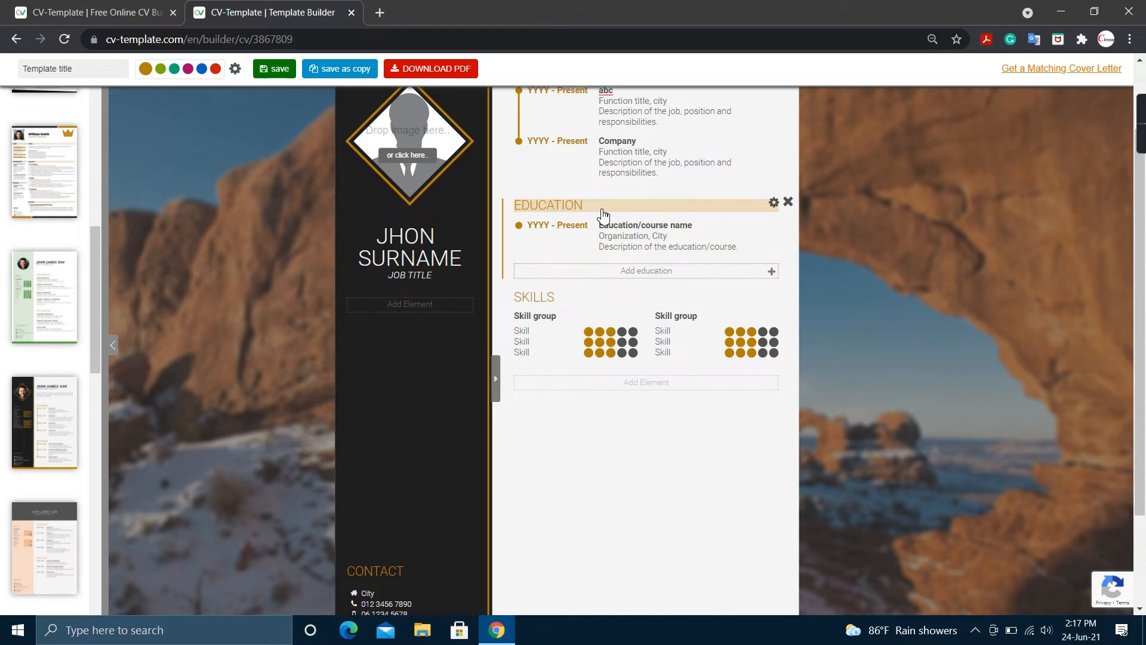
scroll(604, 217, down, 1)
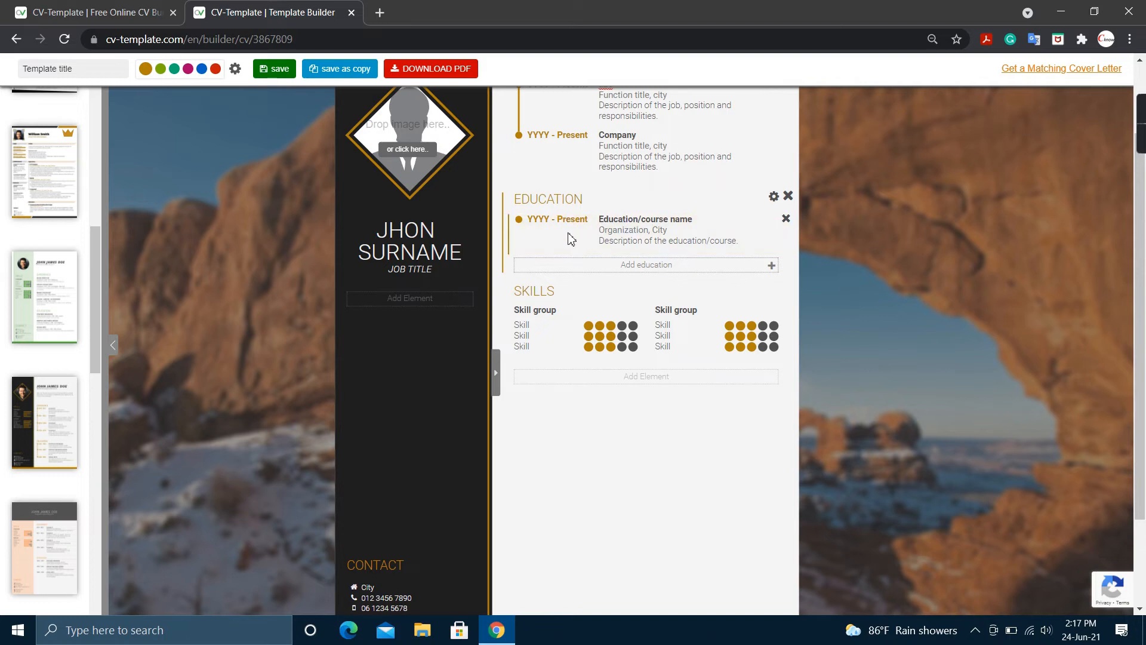
click(640, 266)
scroll(595, 385, down, 2)
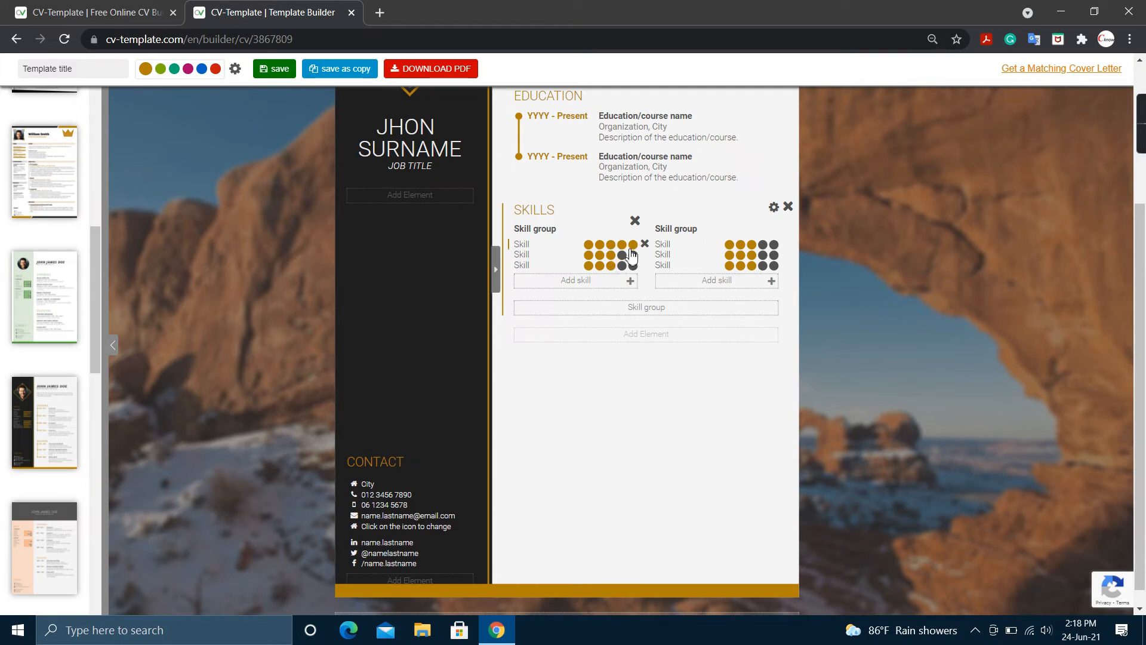
click(646, 315)
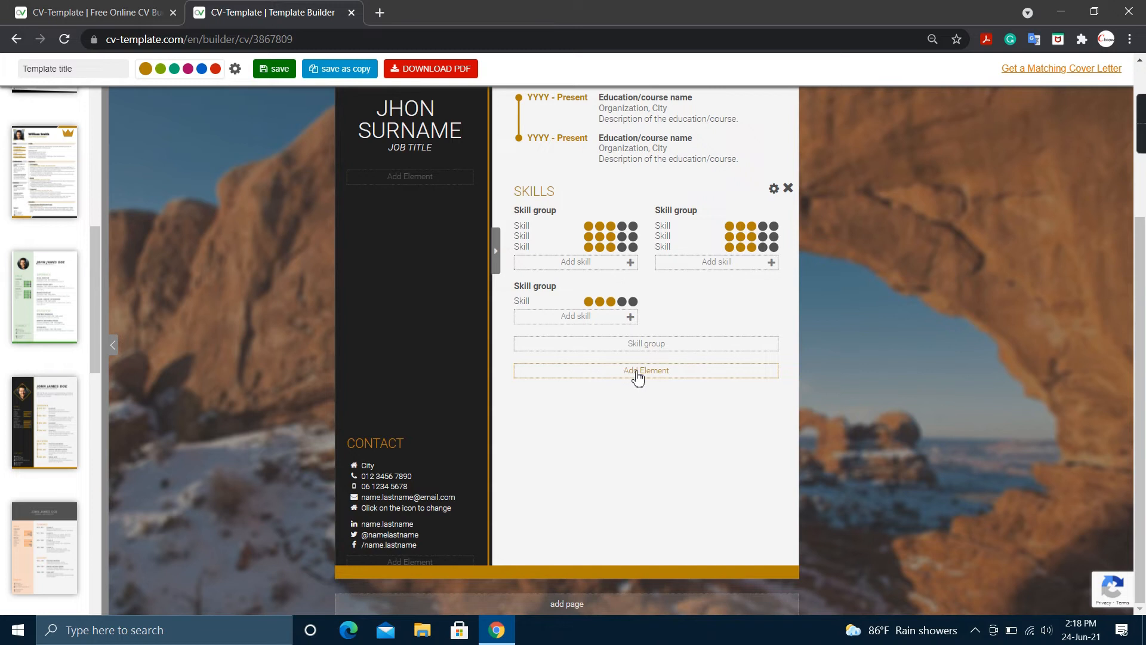
Add a Projects element and a Publications element below the Skills section, leaving their placeholder text as is.
click(643, 375)
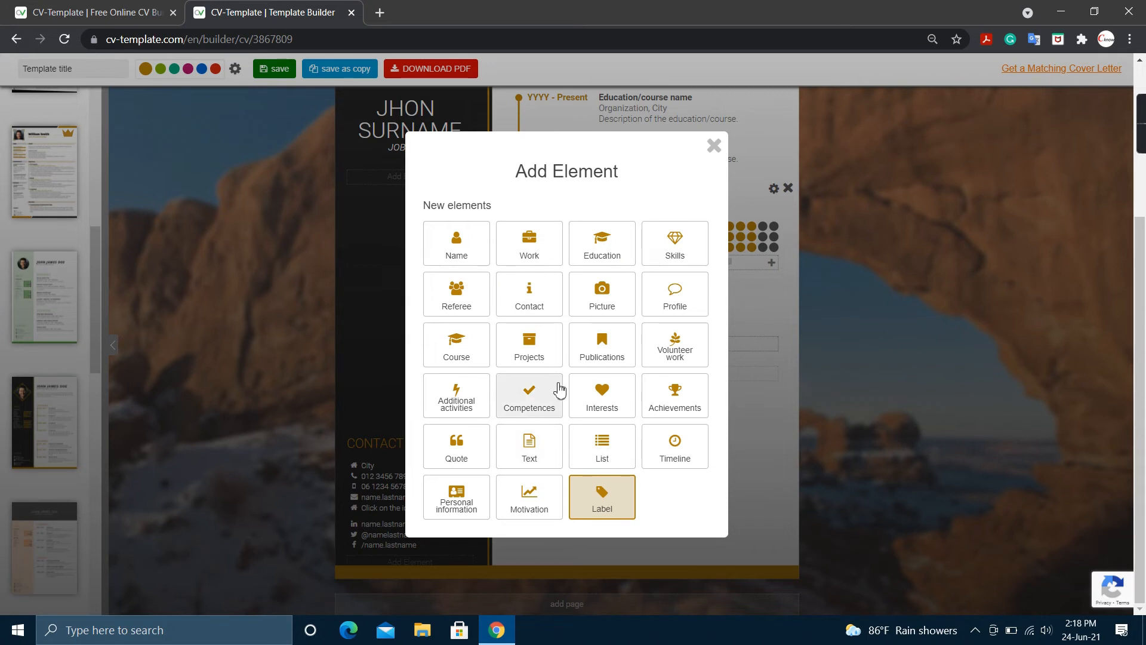
click(540, 365)
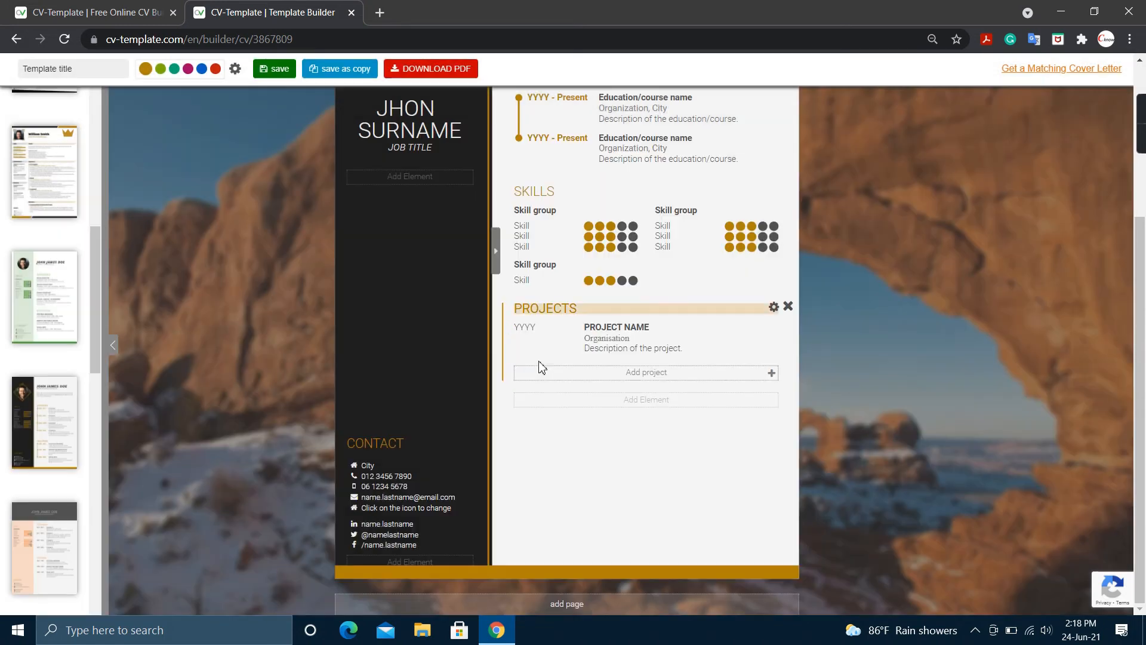
click(638, 400)
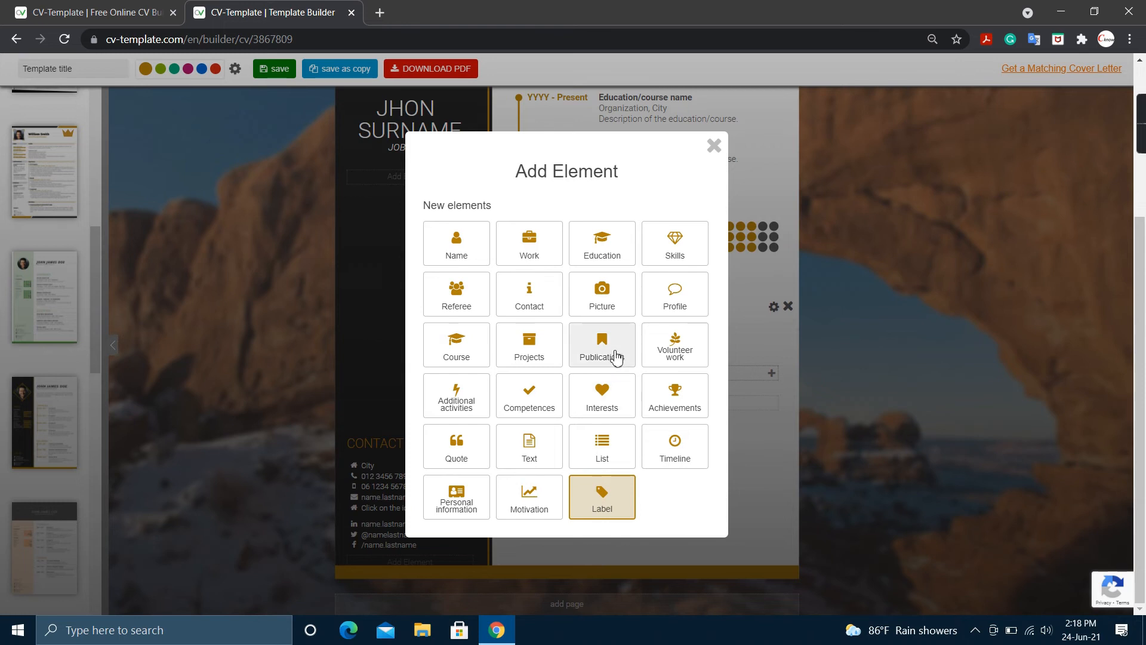
click(614, 358)
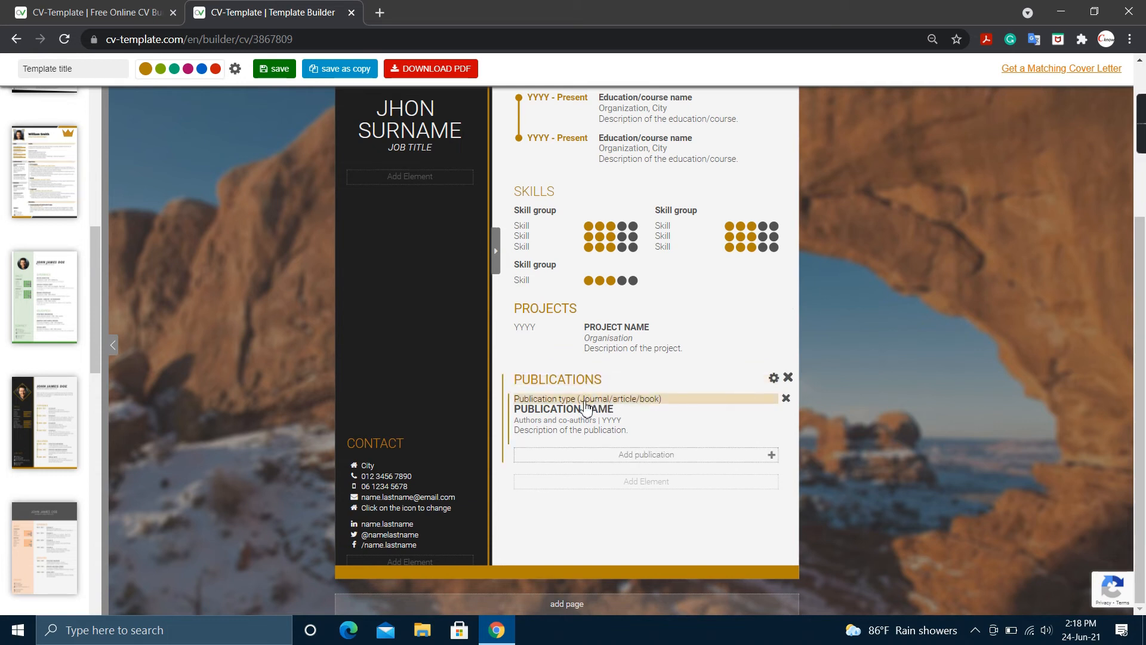
click(584, 404)
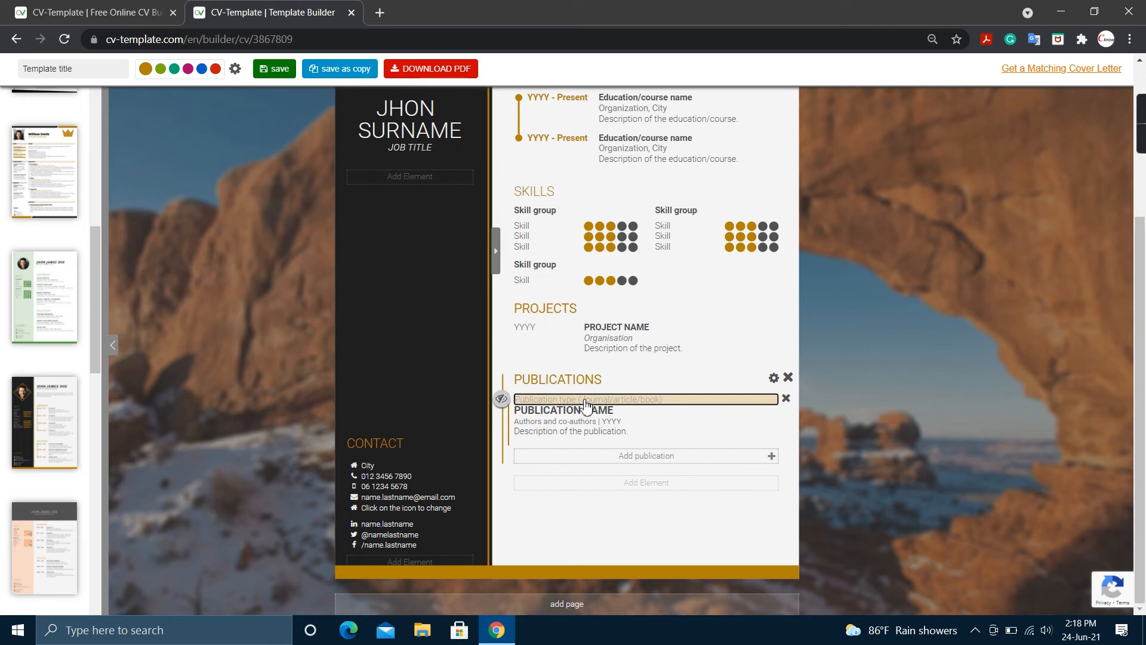
click(585, 523)
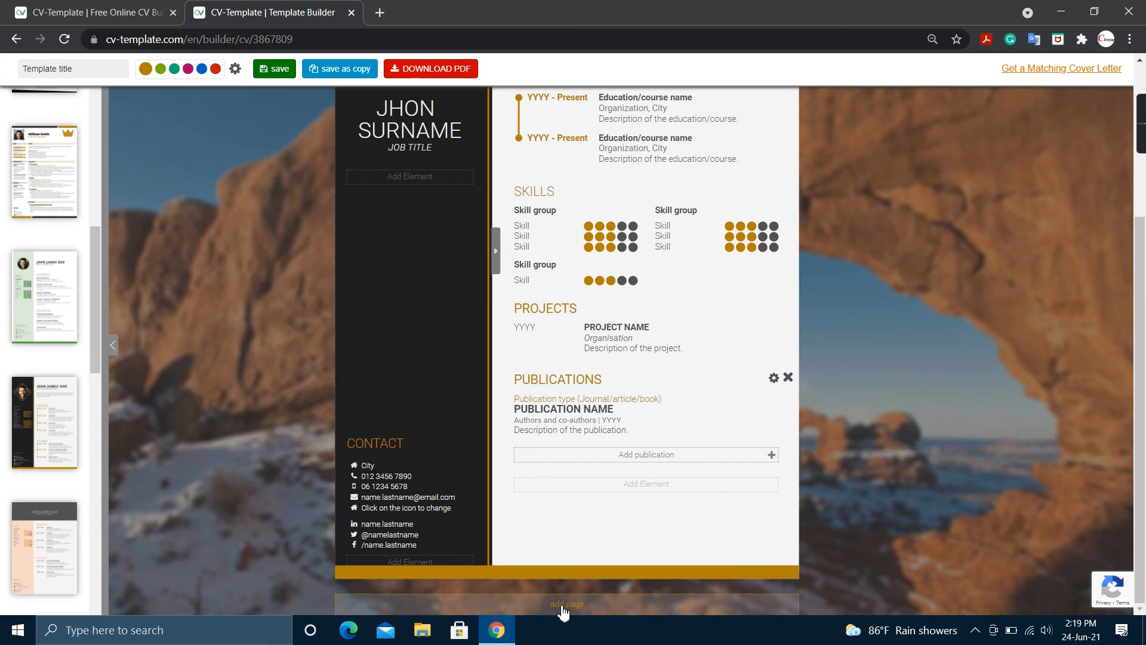
Add a second page to the CV and look over the whole document.
click(563, 605)
scroll(665, 463, down, 7)
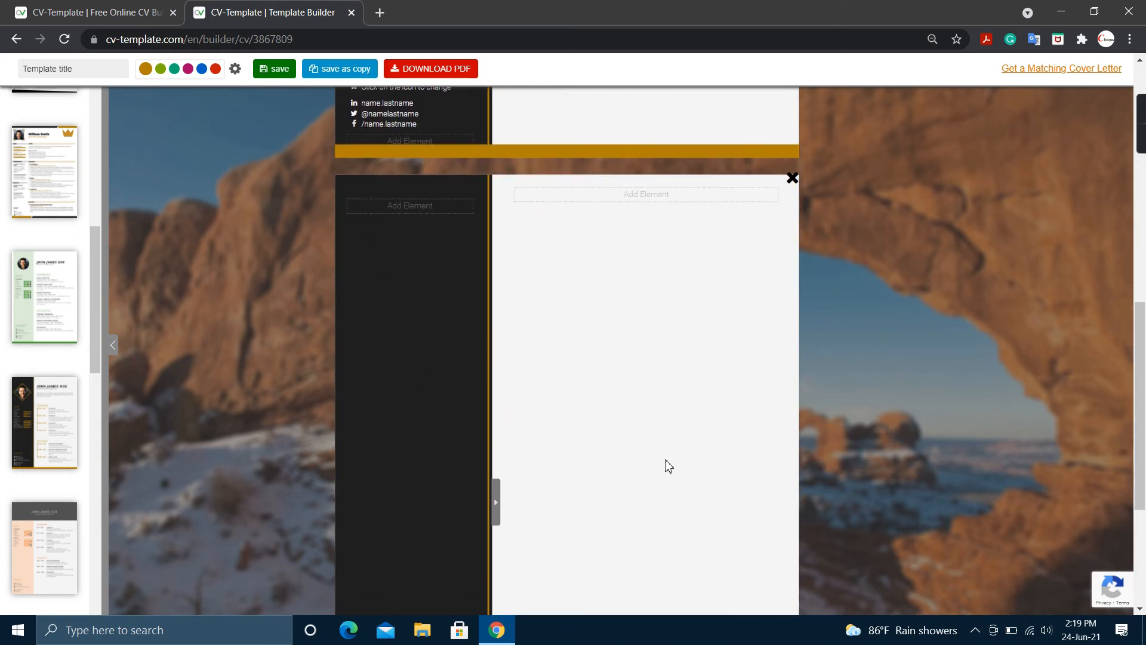
scroll(628, 317, down, 2)
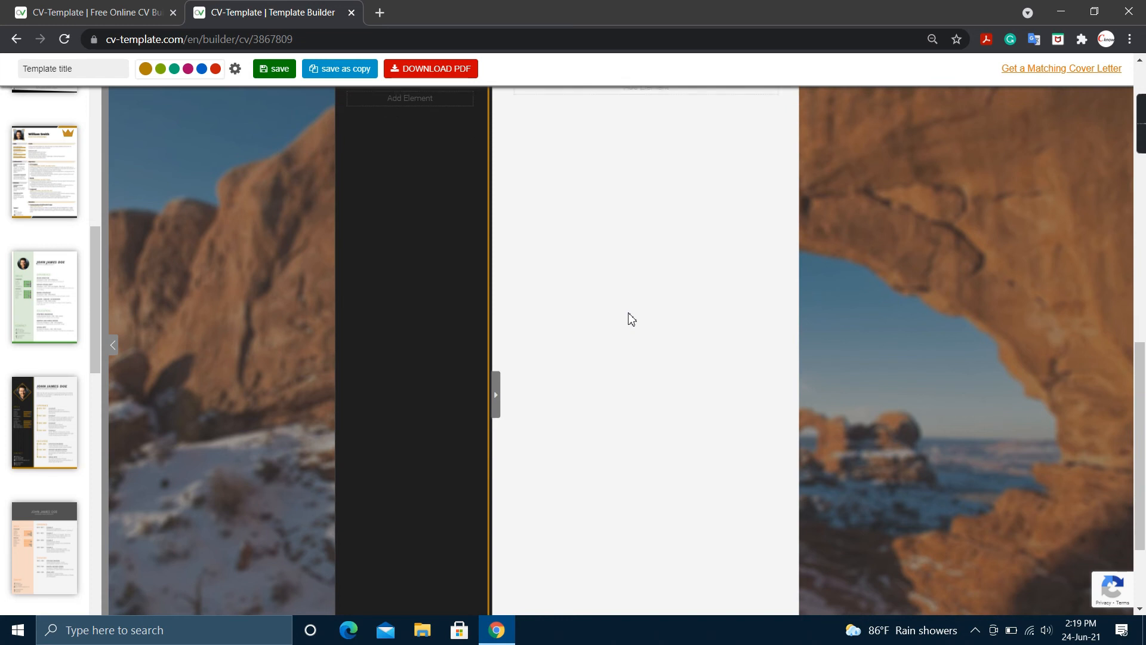
scroll(632, 318, down, 3)
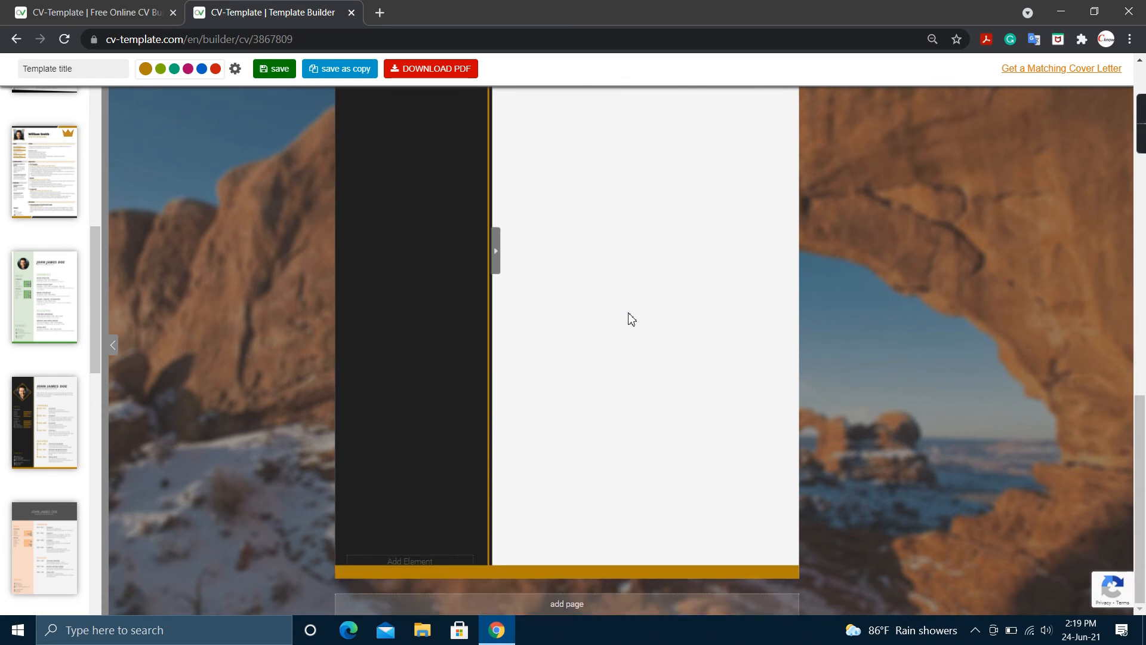
scroll(631, 319, up, 10)
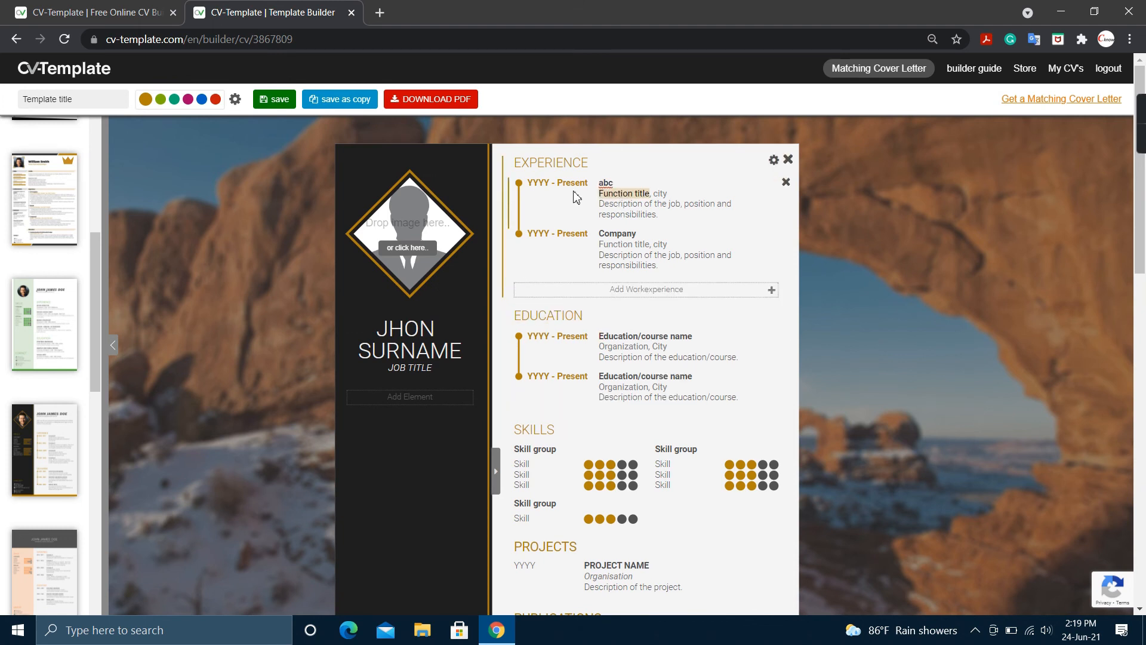
Download the CV as a PDF, declining the offer to update to the latest server version.
click(421, 101)
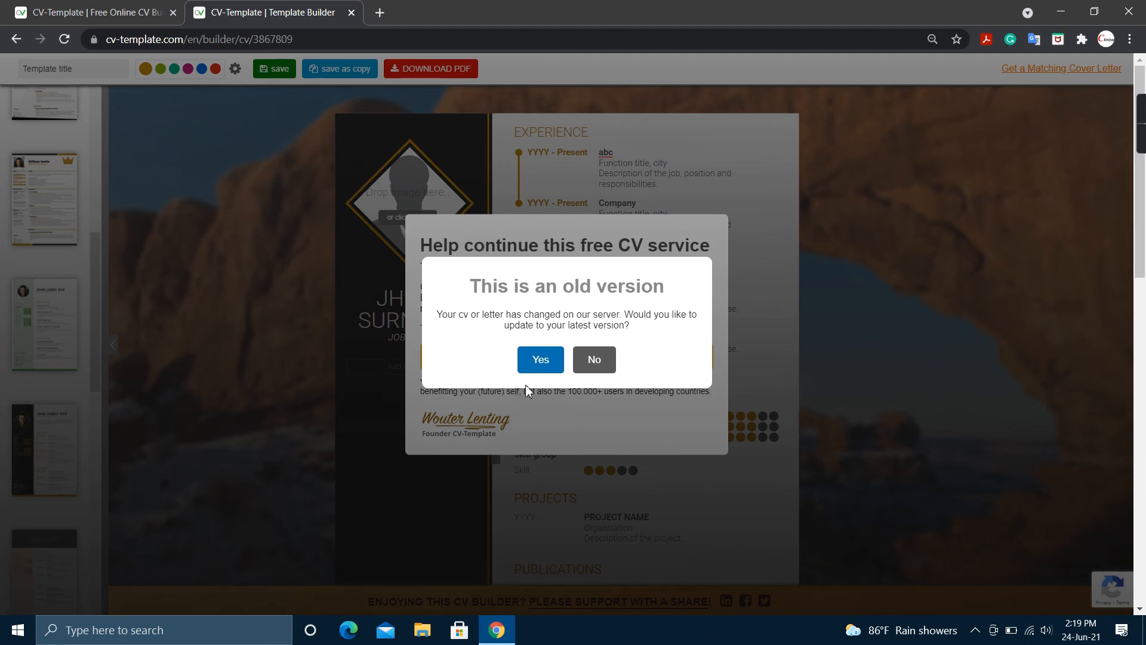
click(594, 370)
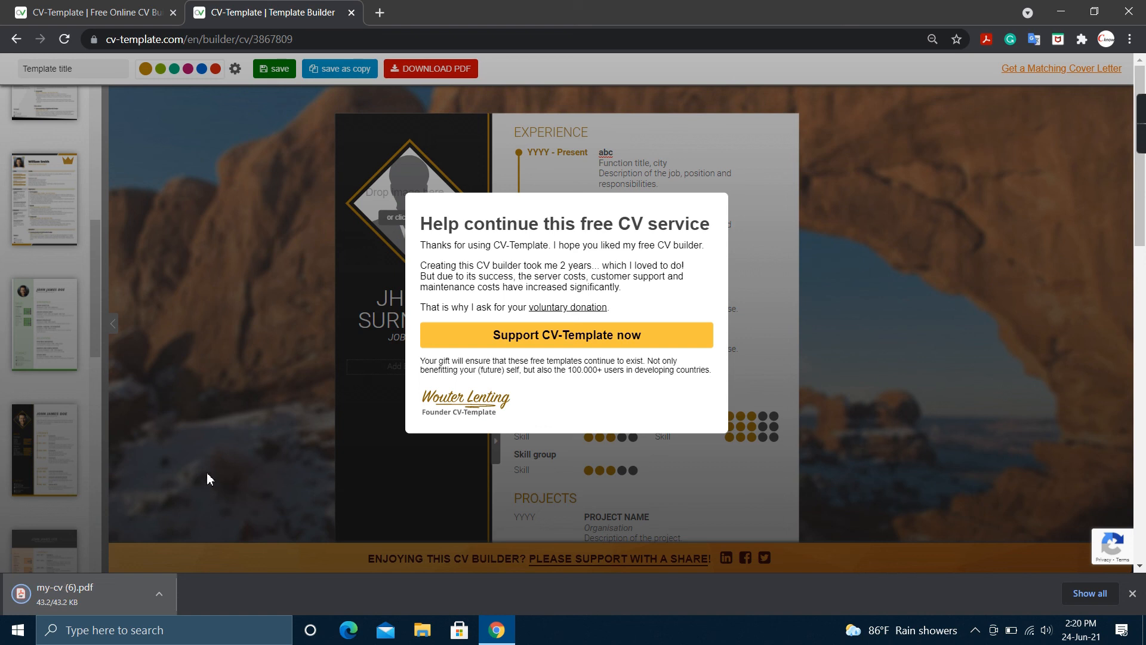
Open the downloaded file my-cv (6).pdf and check the content and layout of both pages.
click(56, 589)
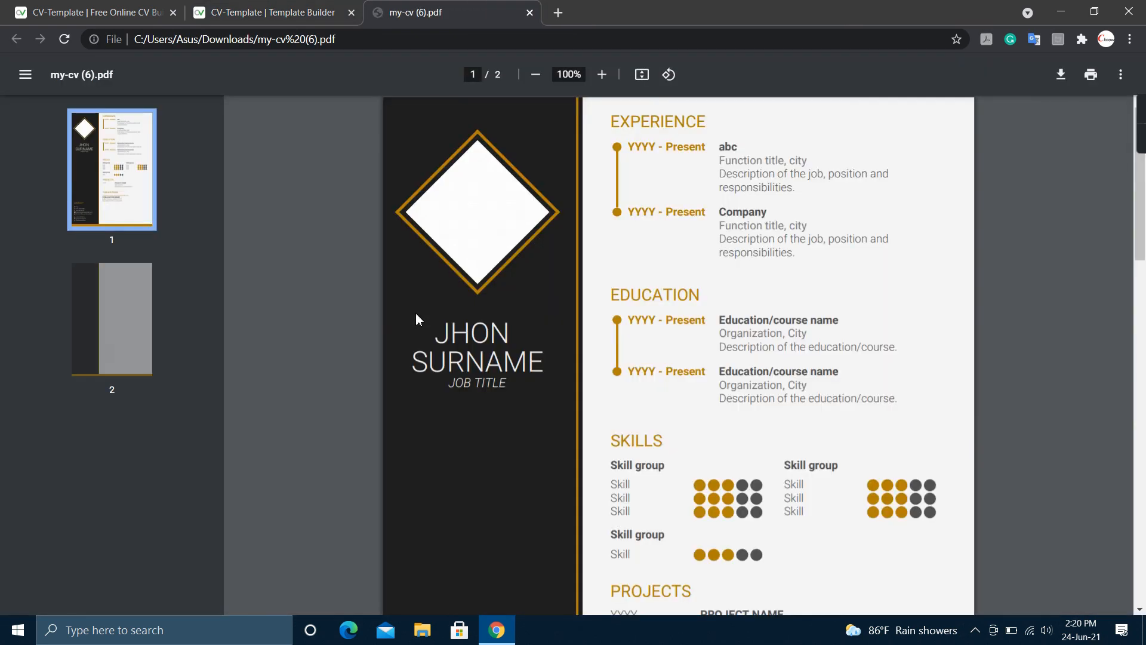
scroll(400, 366, down, 6)
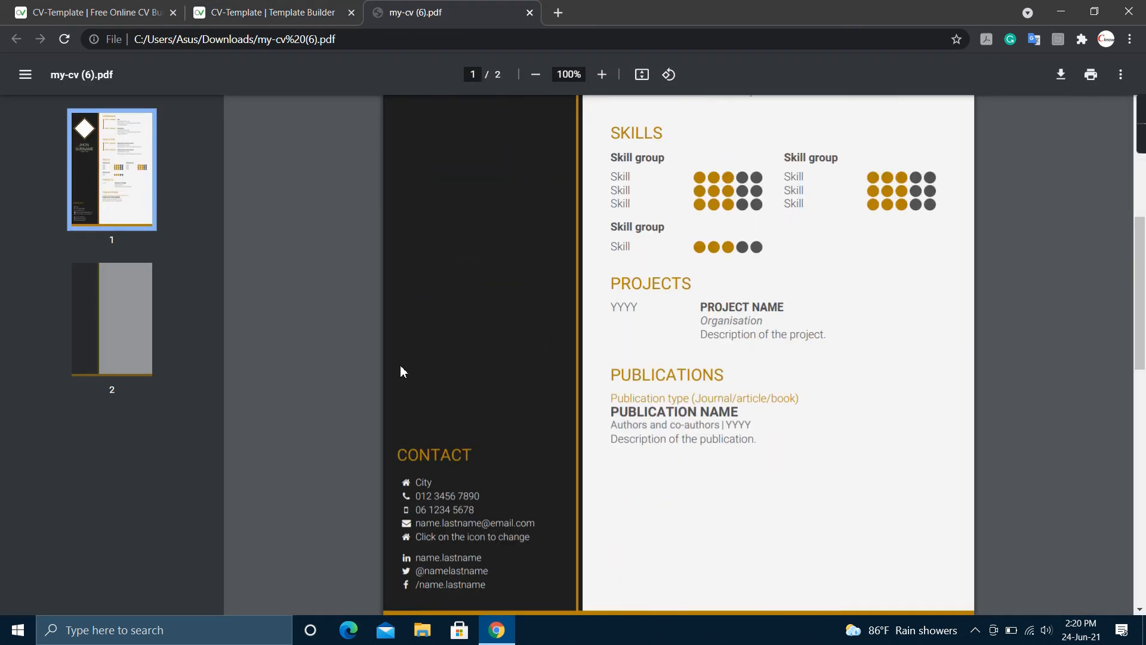
scroll(400, 370, down, 7)
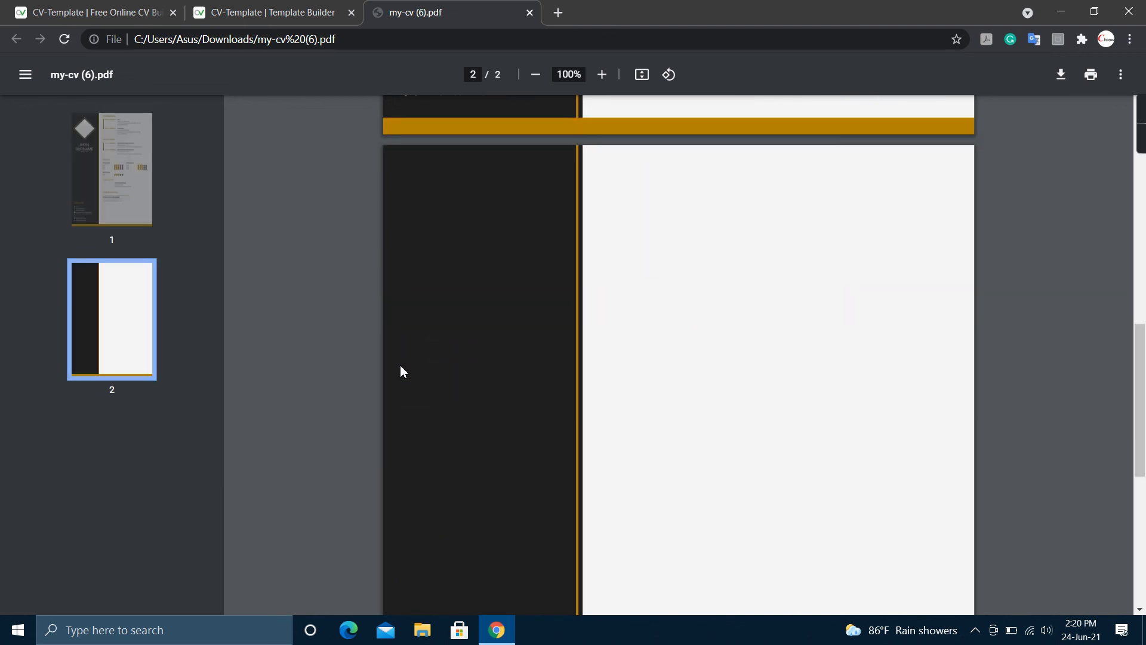
scroll(401, 370, up, 6)
scroll(403, 372, up, 7)
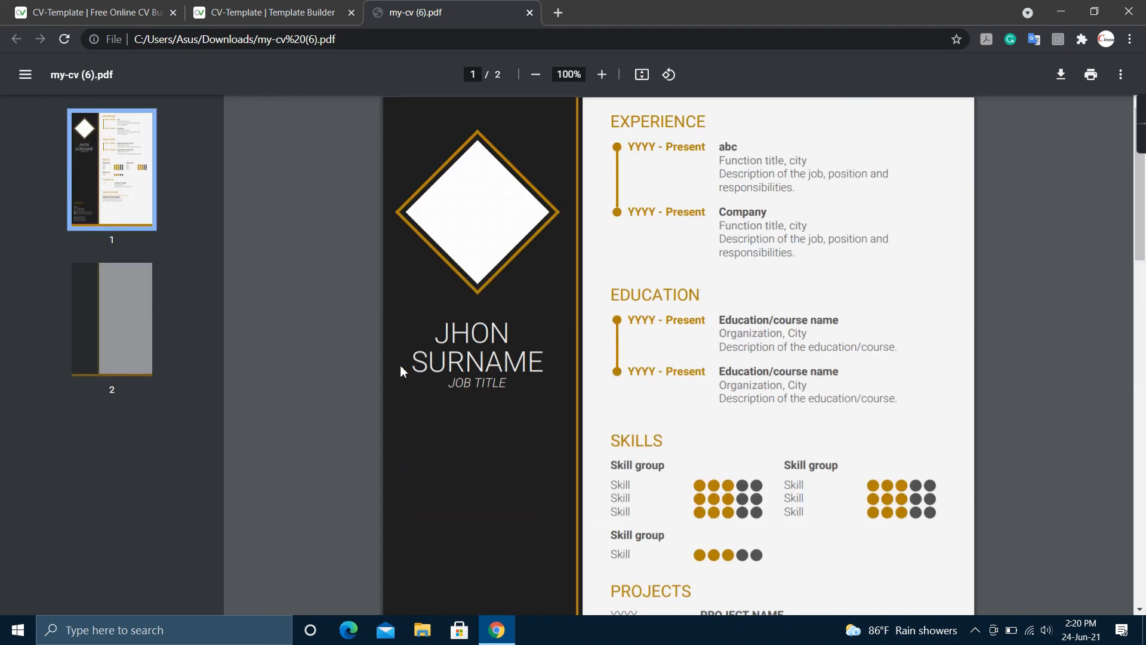